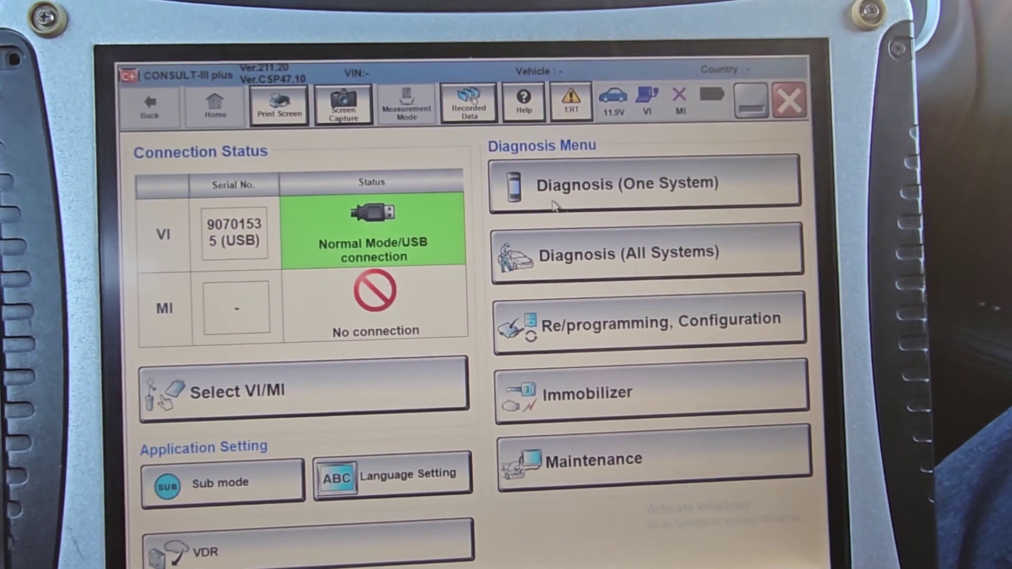
Erase the TRANSMISSION self-diagnosis results; the P17F0 CVT judder code still remains listed.
left_click(556, 208)
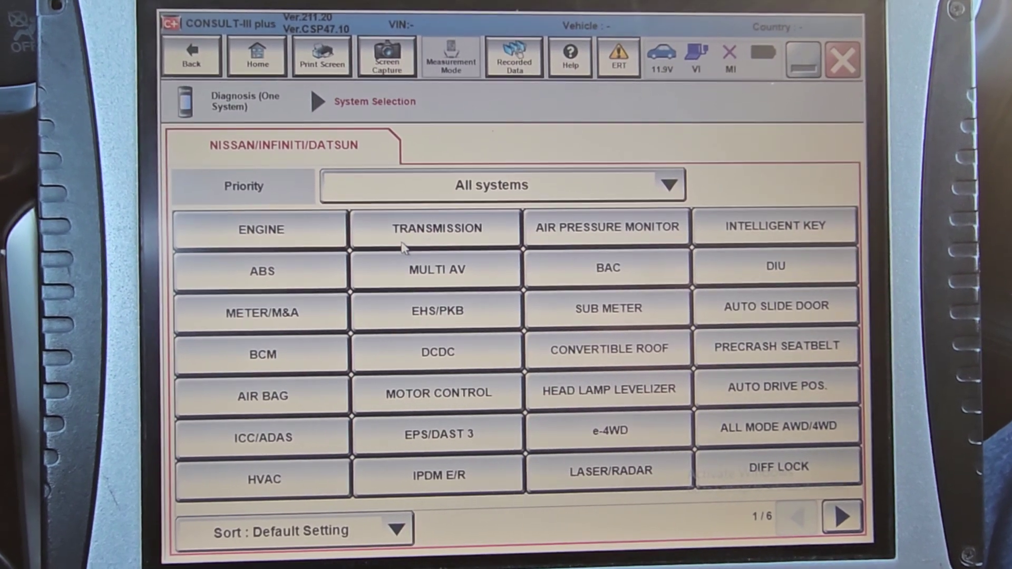
left_click(401, 246)
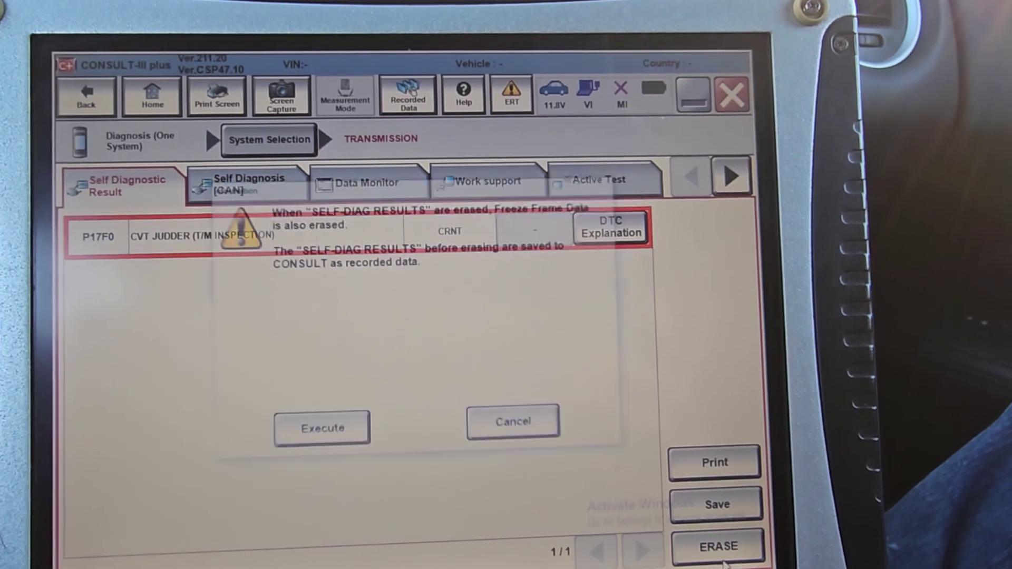
left_click(326, 435)
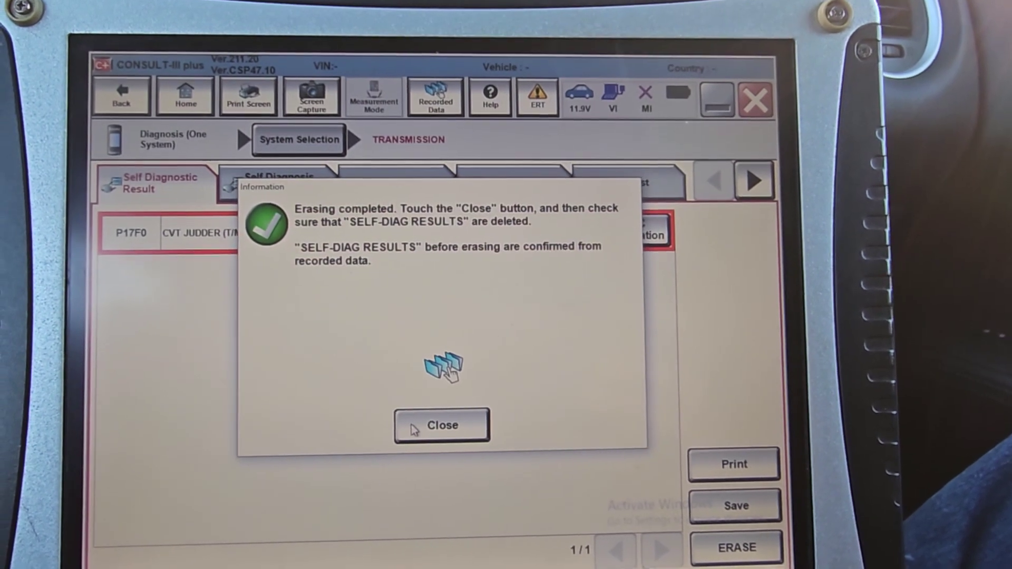
left_click(414, 429)
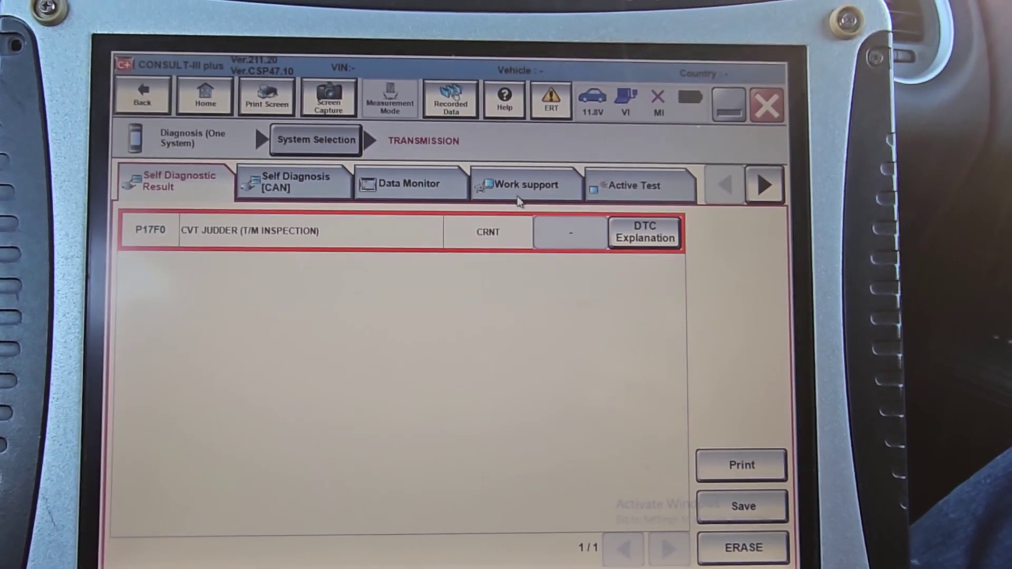
Start the WRITE IP CHARA - REPLACEMENT AT/CVT work support function.
left_click(522, 180)
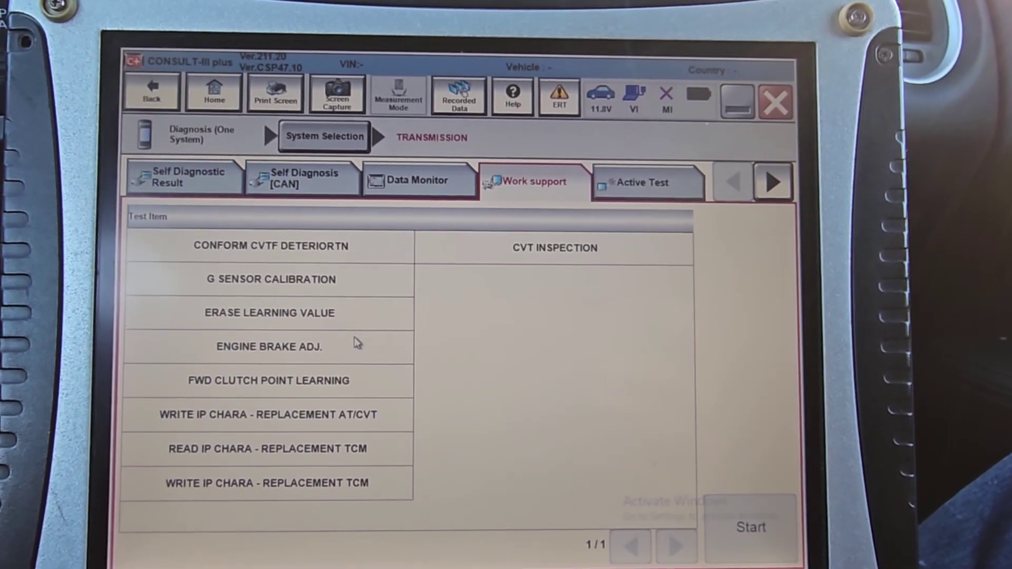
left_click(279, 446)
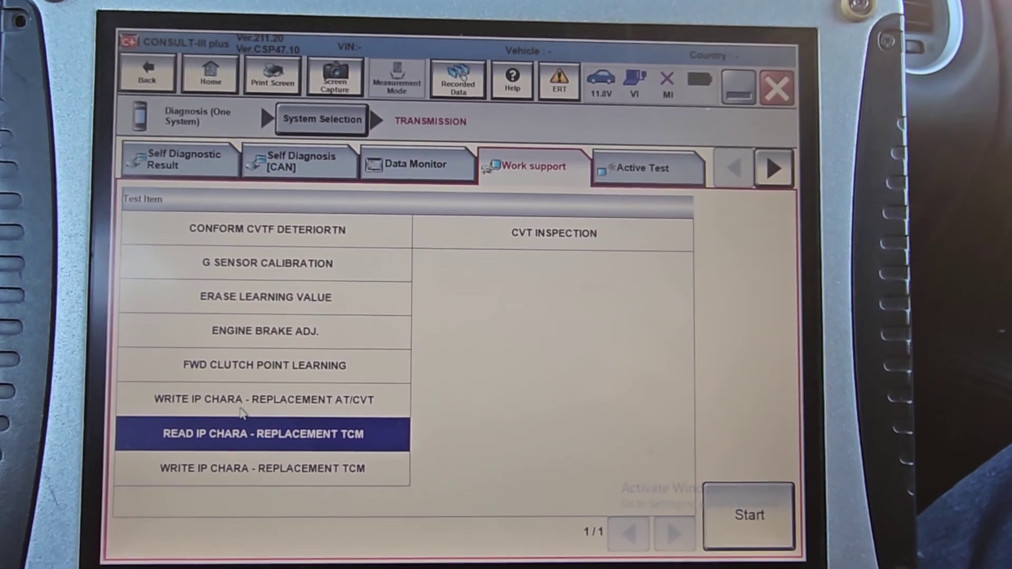
left_click(245, 407)
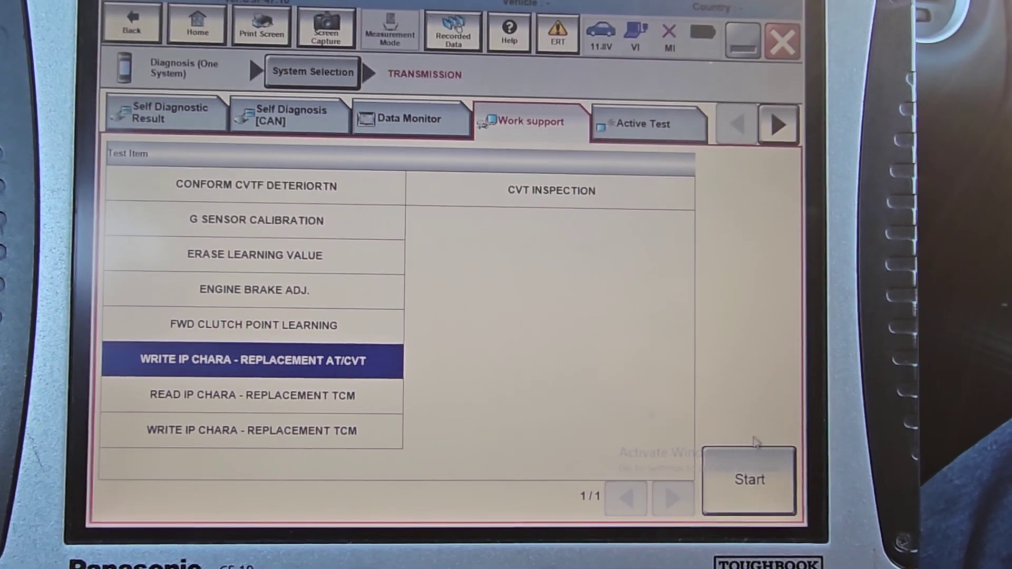
left_click(750, 478)
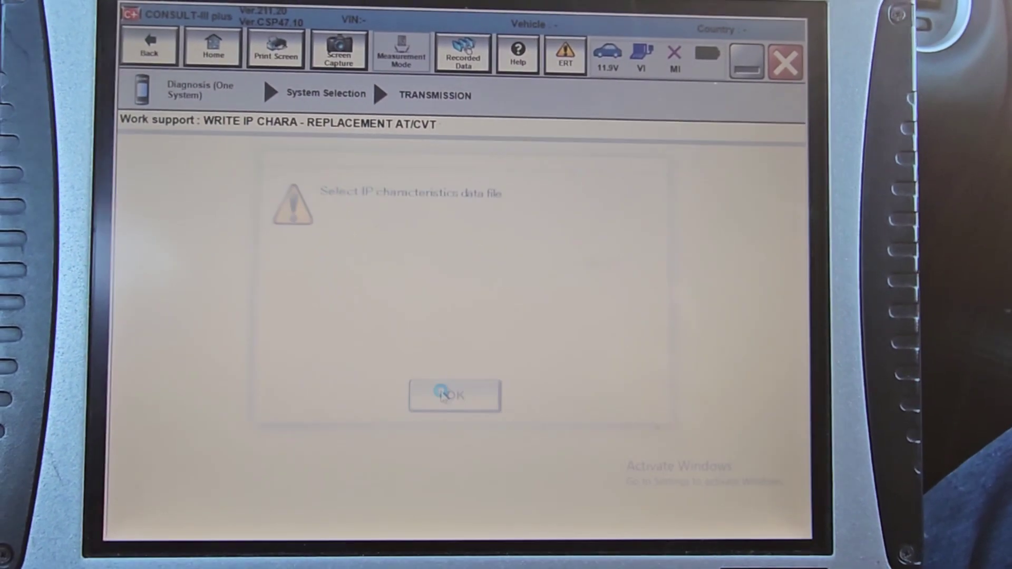
Load the first characteristics CSV from folder 3wx6B, showing serial R234618.
left_click(441, 394)
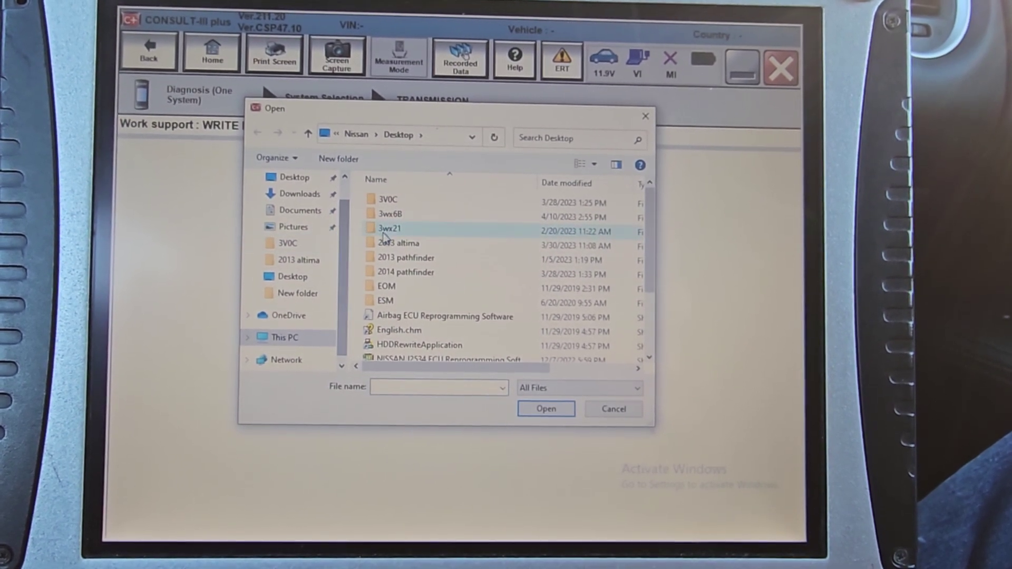
left_click(388, 214)
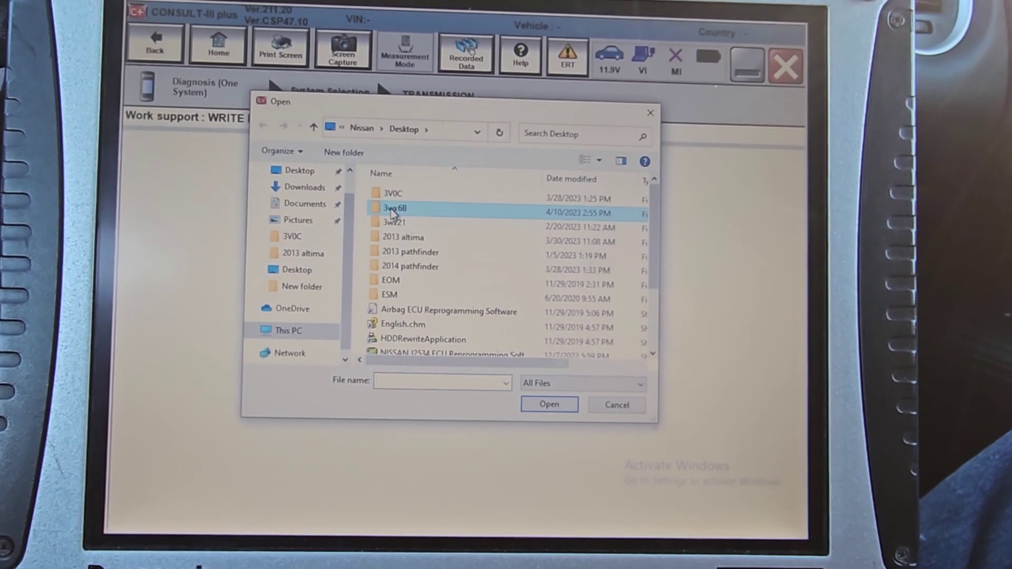
double_click(393, 213)
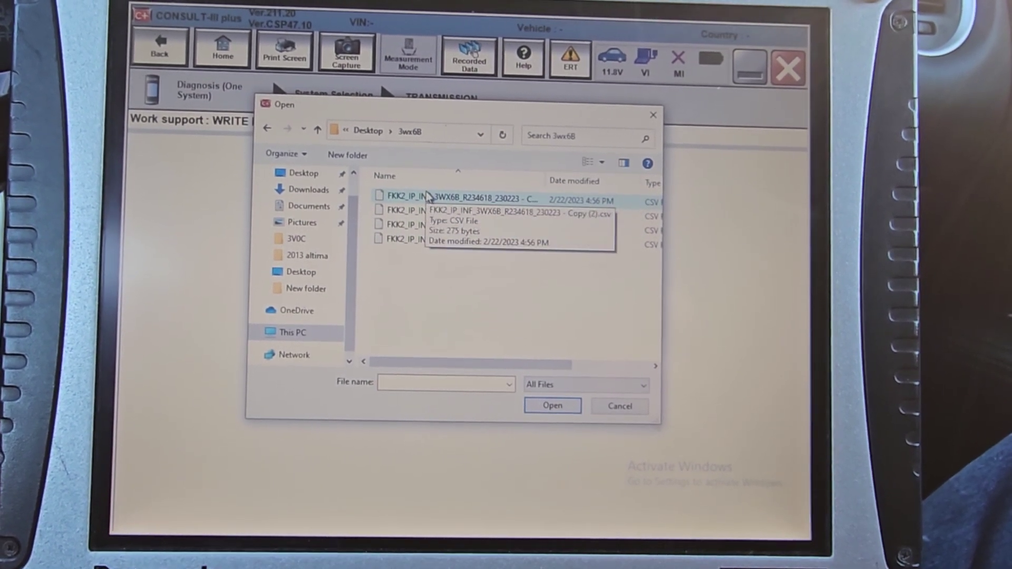
left_click(429, 192)
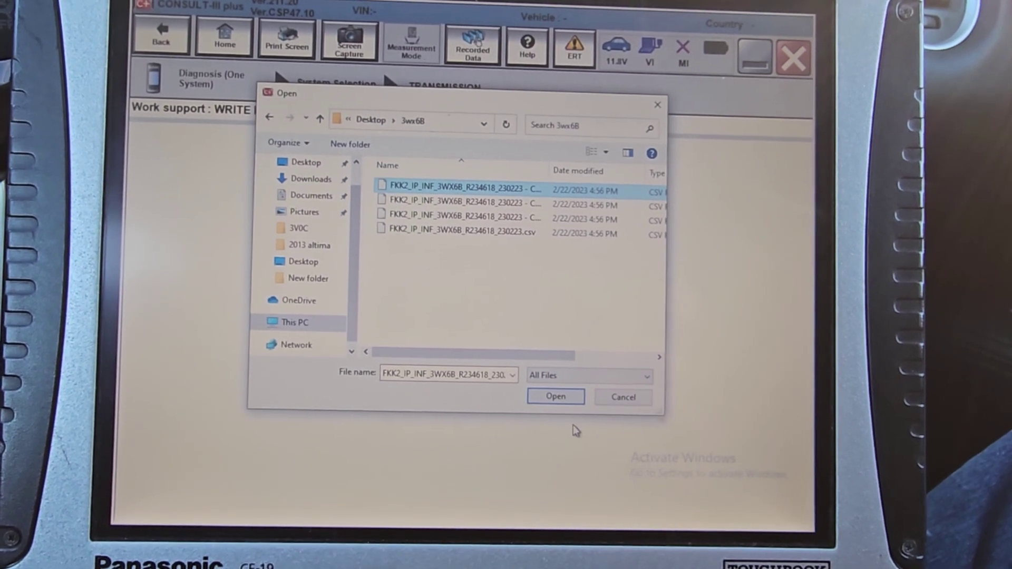
left_click(559, 393)
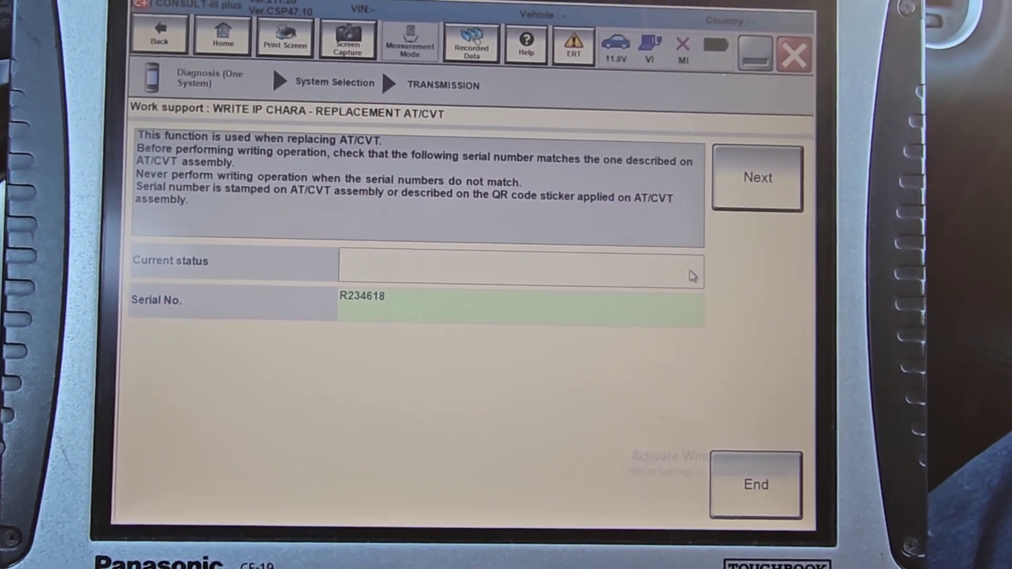
Accept serial R234618, erase the transmission memory data, and continue past the key-switch cycle.
left_click(755, 203)
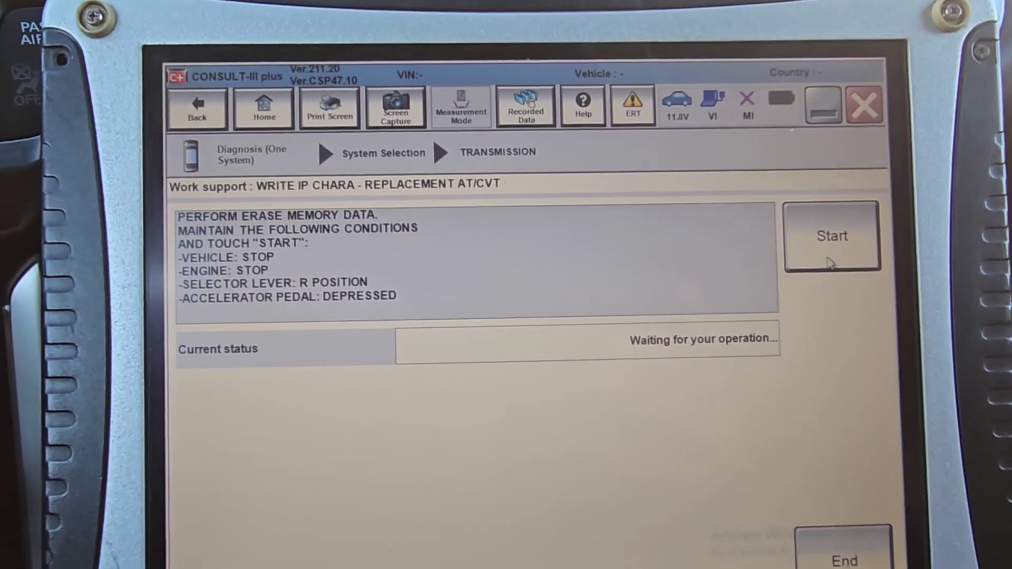
left_click(843, 273)
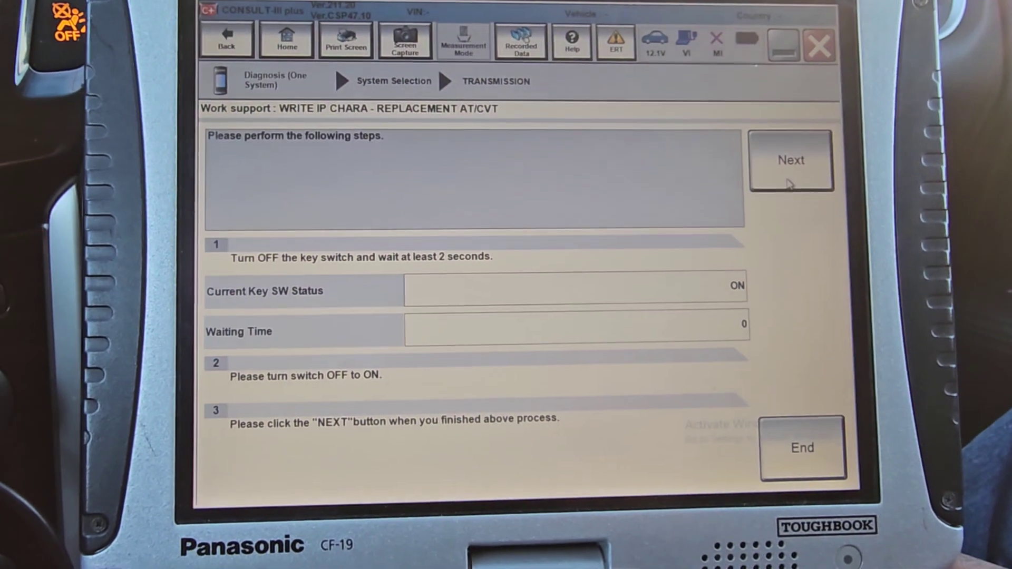
left_click(788, 185)
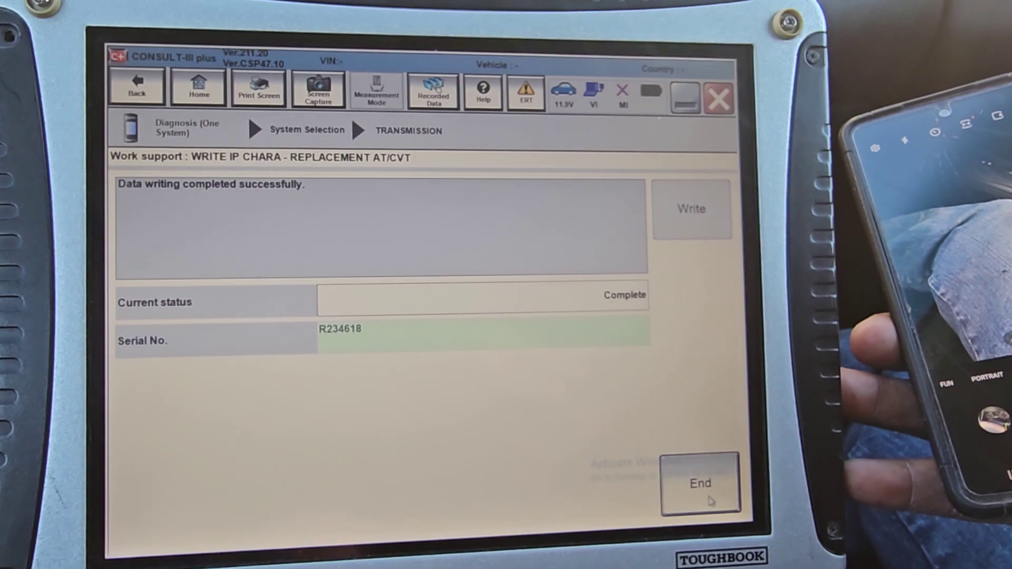
Leave the completed AT/CVT characteristics write for serial R234618.
left_click(677, 503)
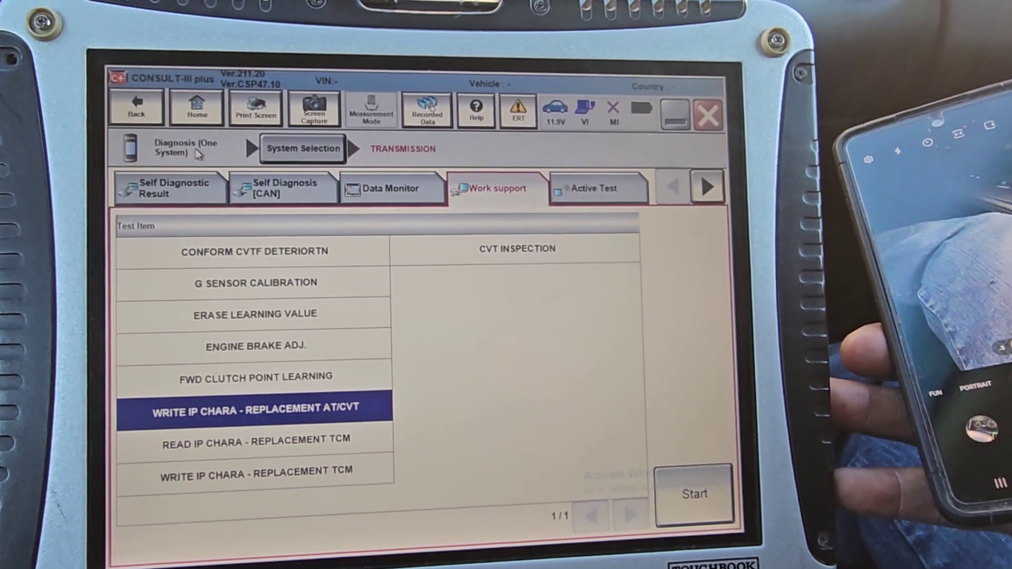
Clear P17F0 from transmission self-diagnosis, leaving no DTC, then return to system selection.
left_click(188, 197)
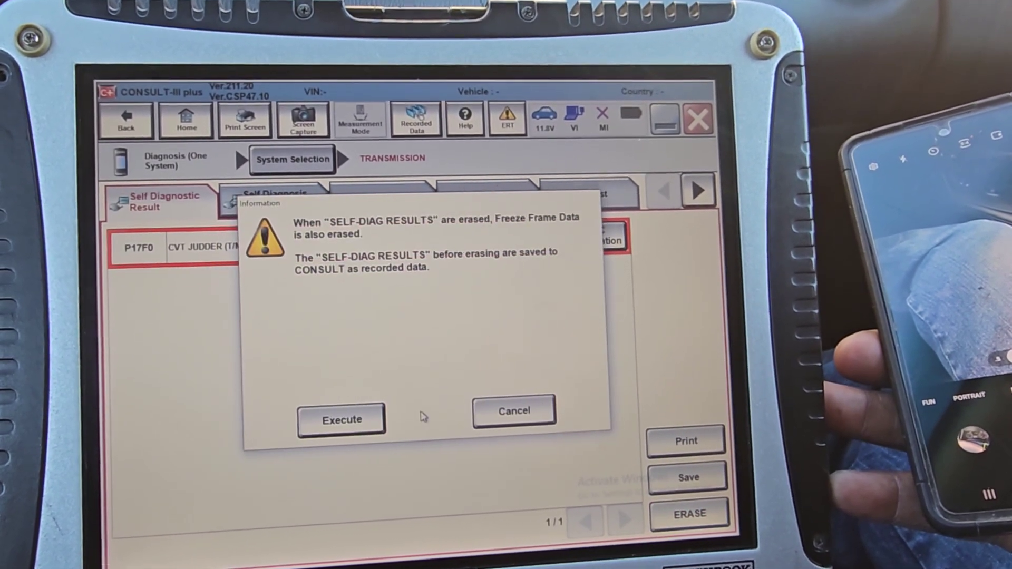
left_click(357, 412)
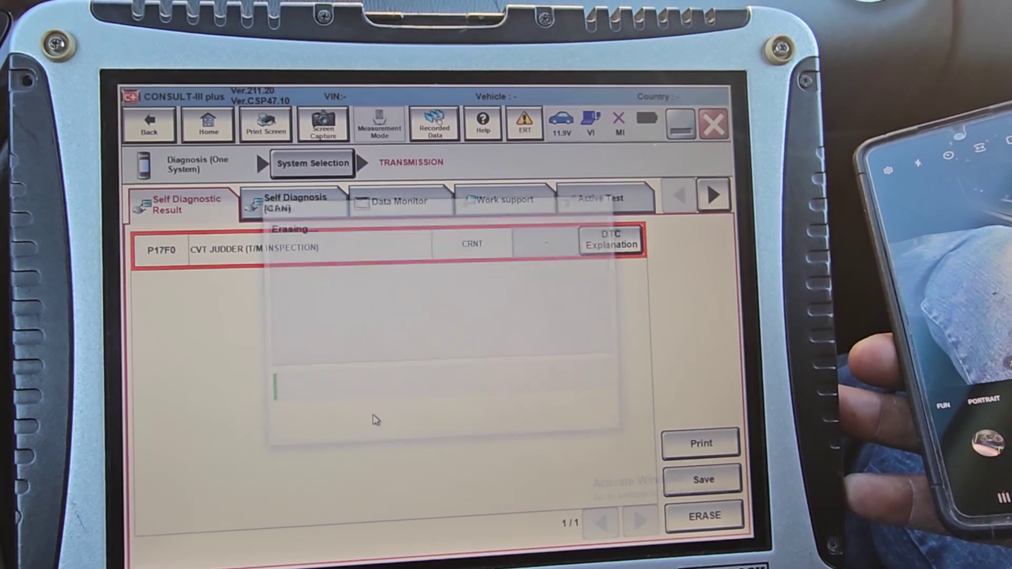
left_click(433, 412)
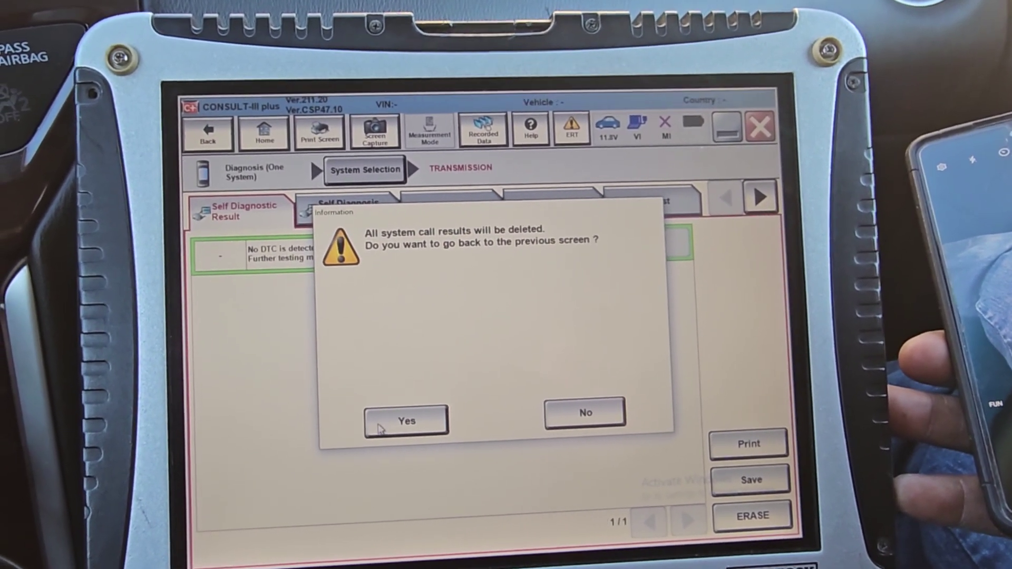
left_click(384, 422)
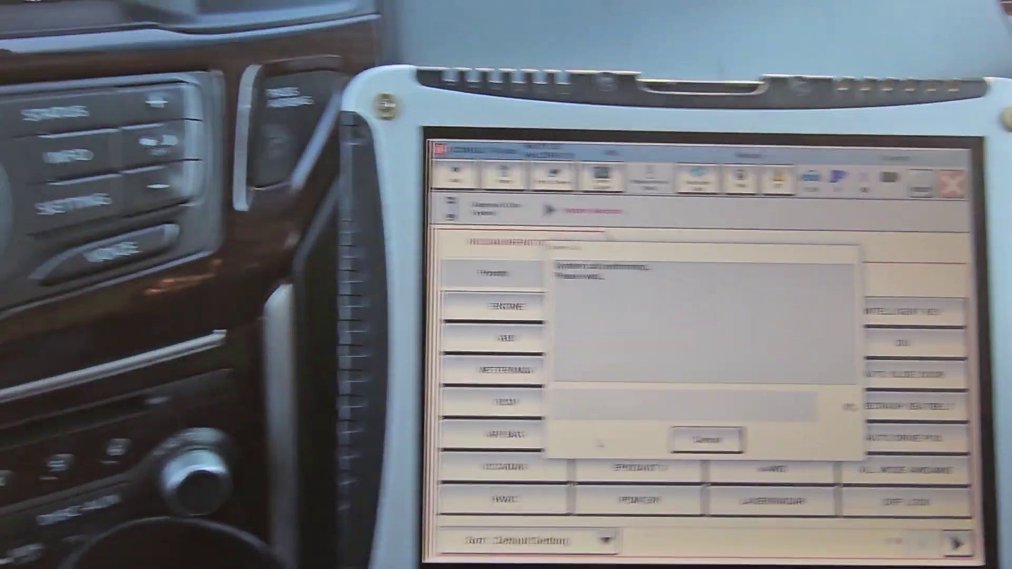